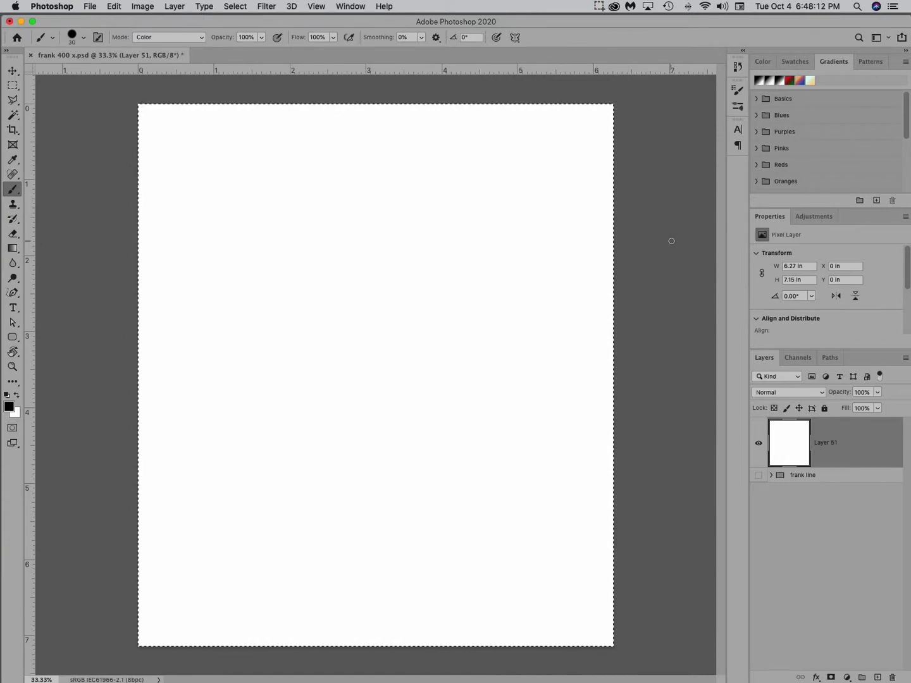
Step: Briefly preview the frank path outline, then deselect it and go back to Layers
left_click(829, 357)
left_click(822, 378)
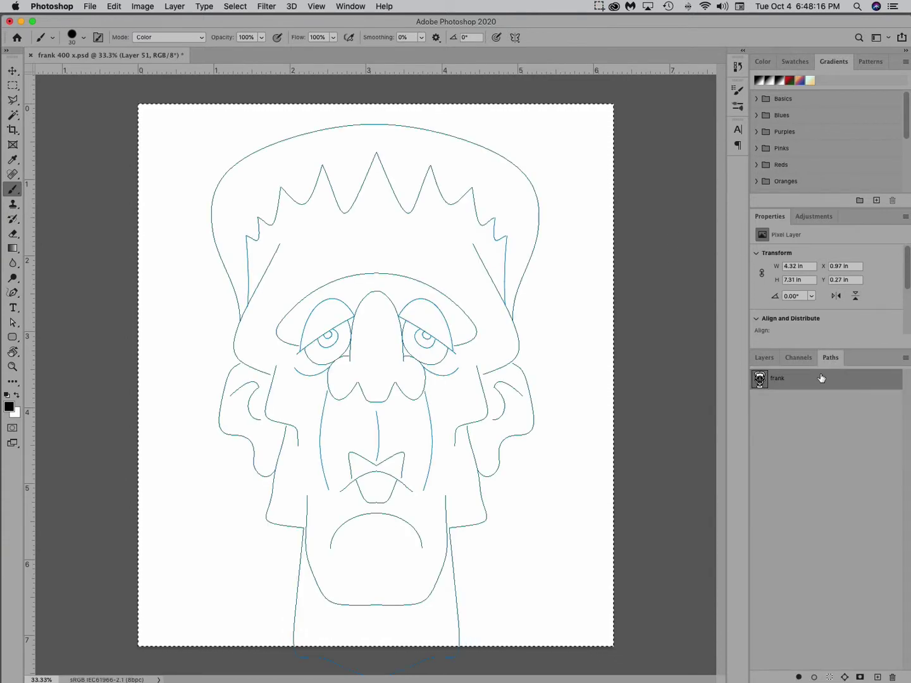
left_click(804, 498)
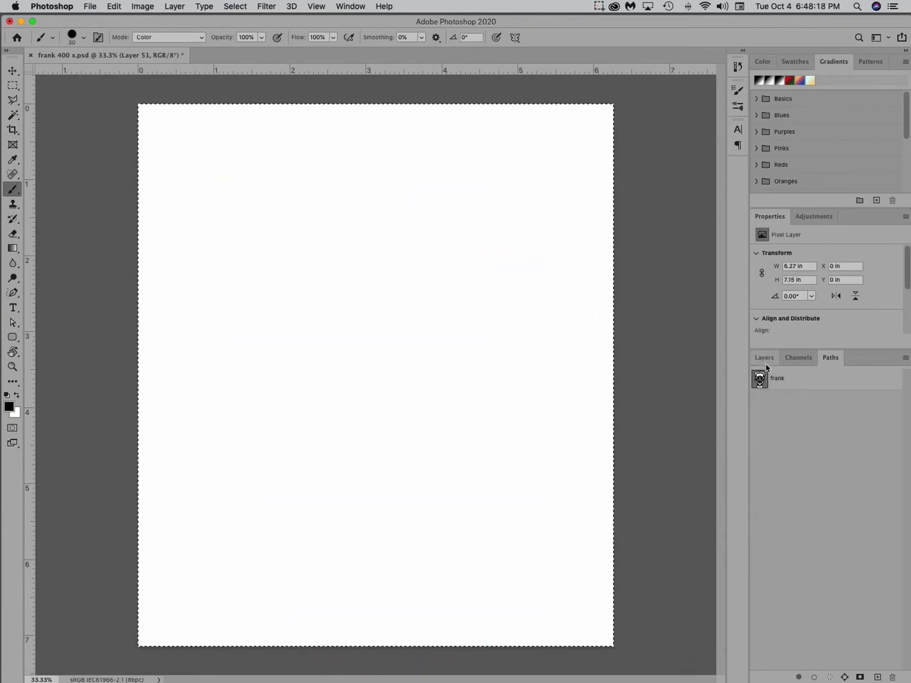
left_click(765, 357)
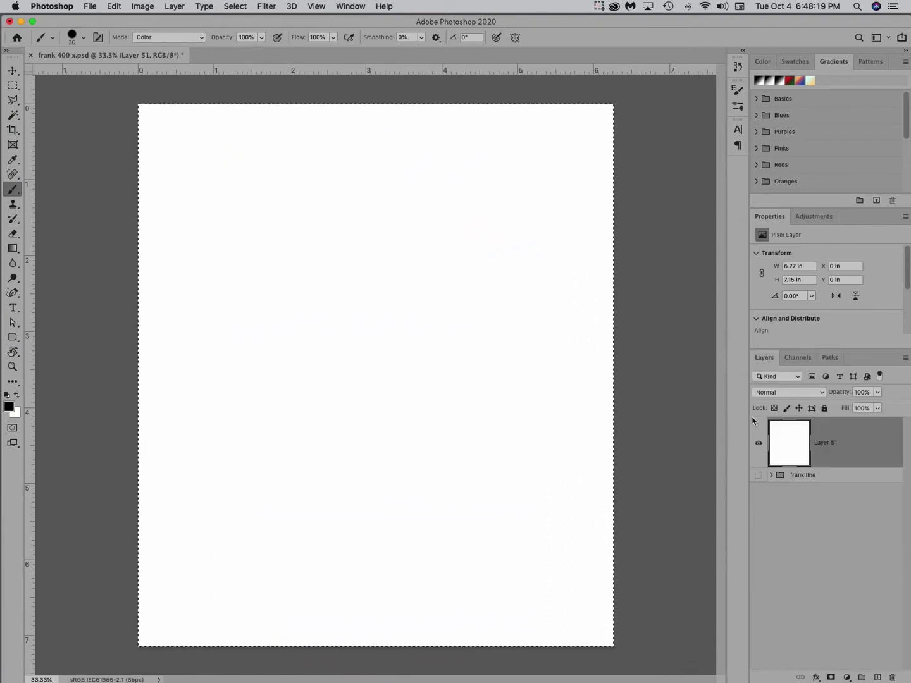
Step: Reveal the frank line group, hide its thicker Layer 49, then hide the group
left_click(758, 474)
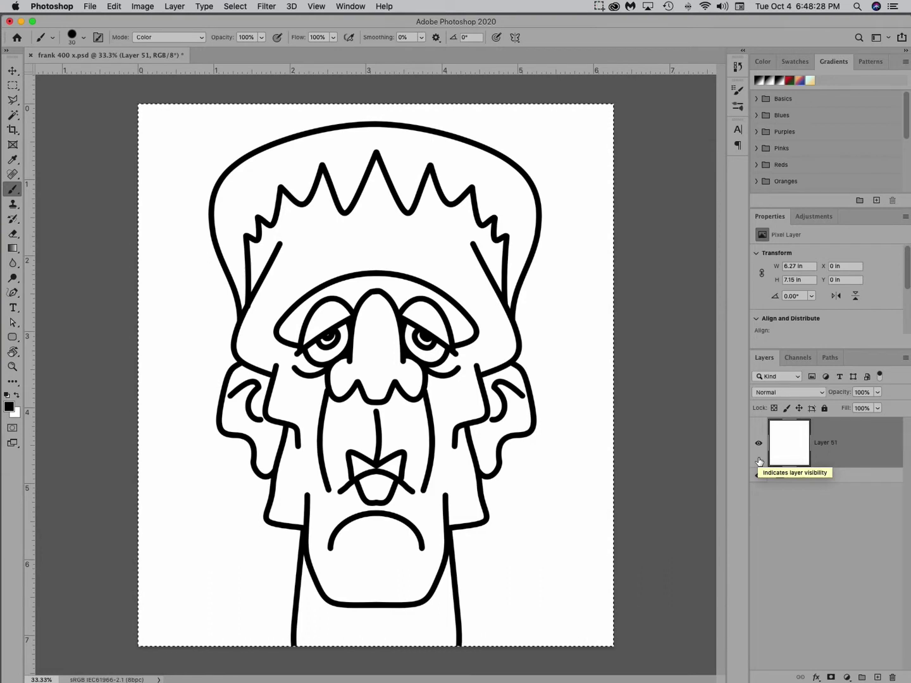
left_click(771, 476)
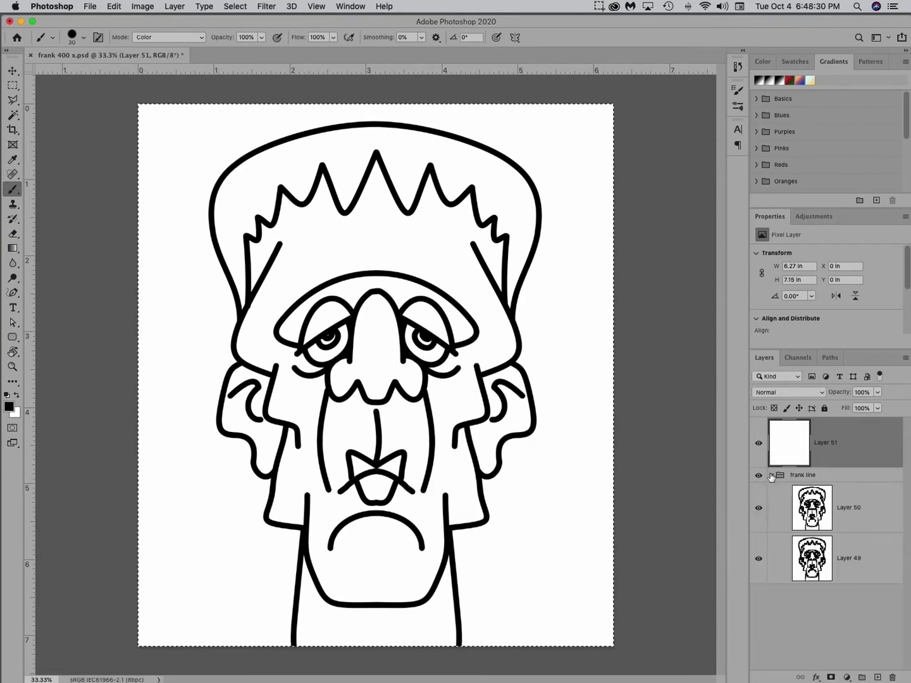
left_click(758, 558)
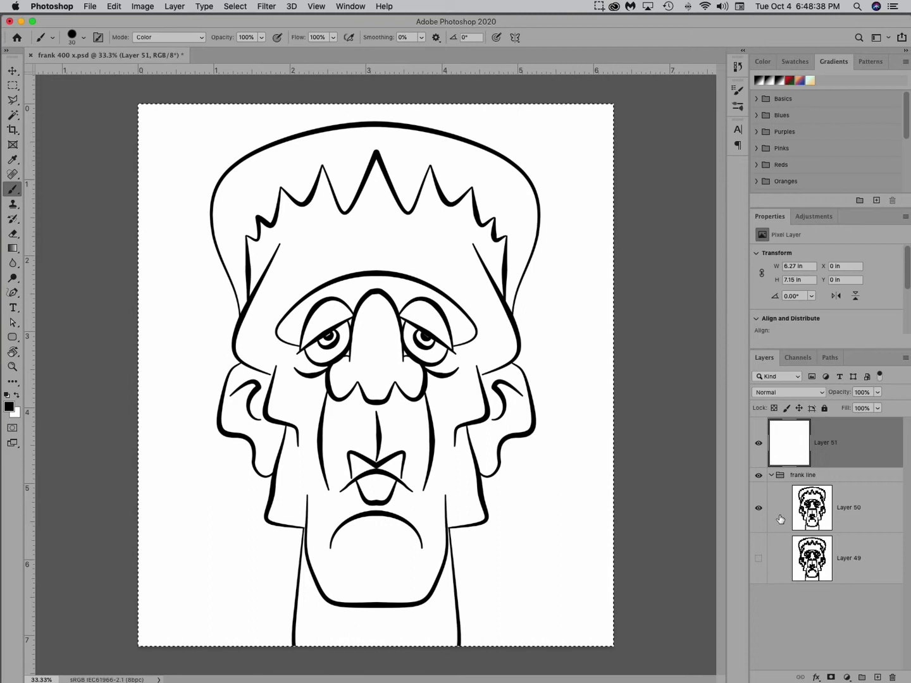
left_click(758, 476)
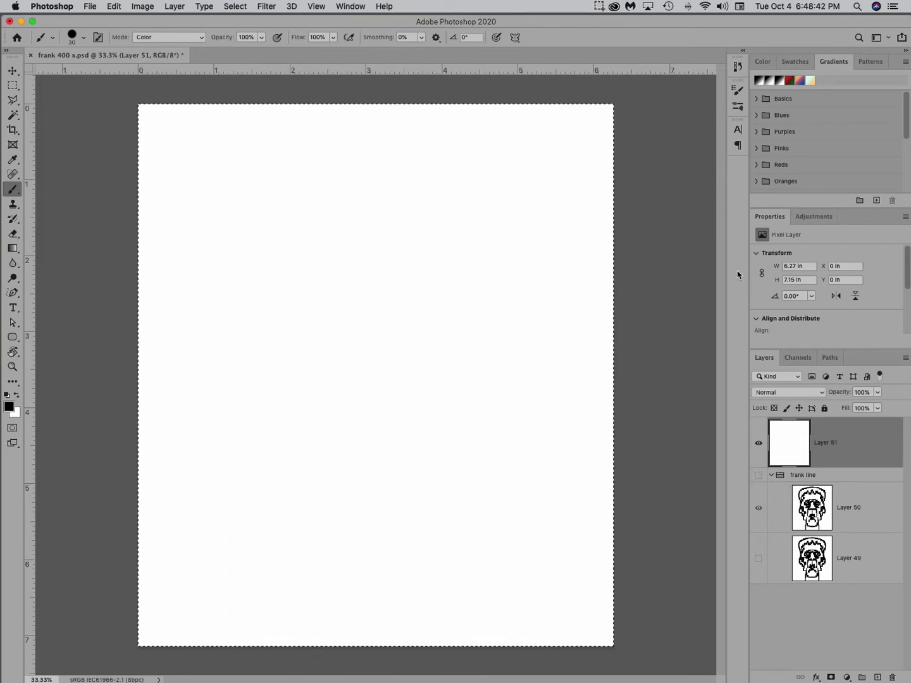
Step: Set Shape Dynamics size to Pen Pressure, trying 0% minimum diameter before restoring 25%
left_click(739, 91)
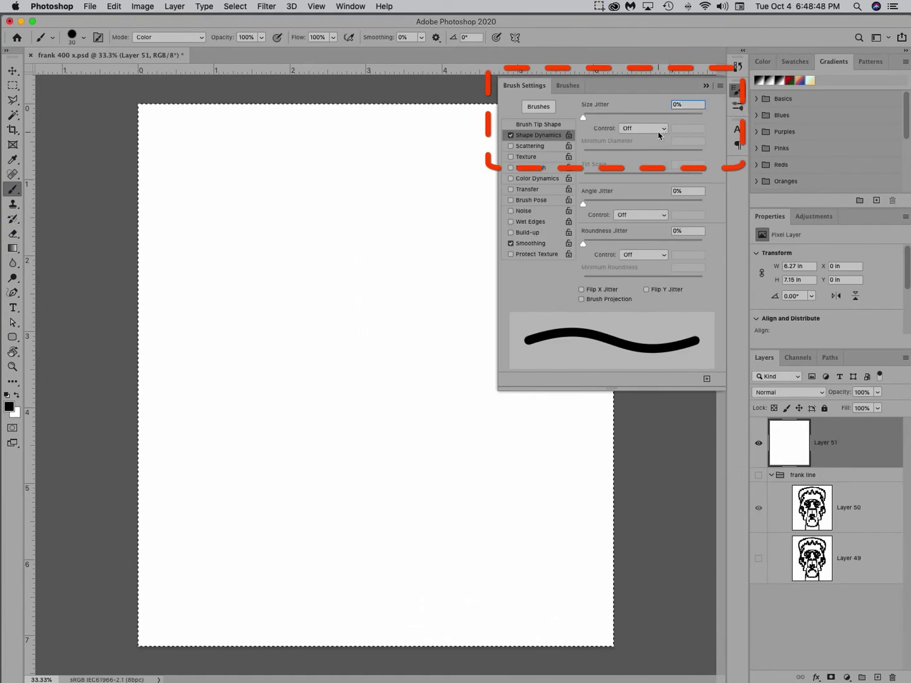
left_click(644, 128)
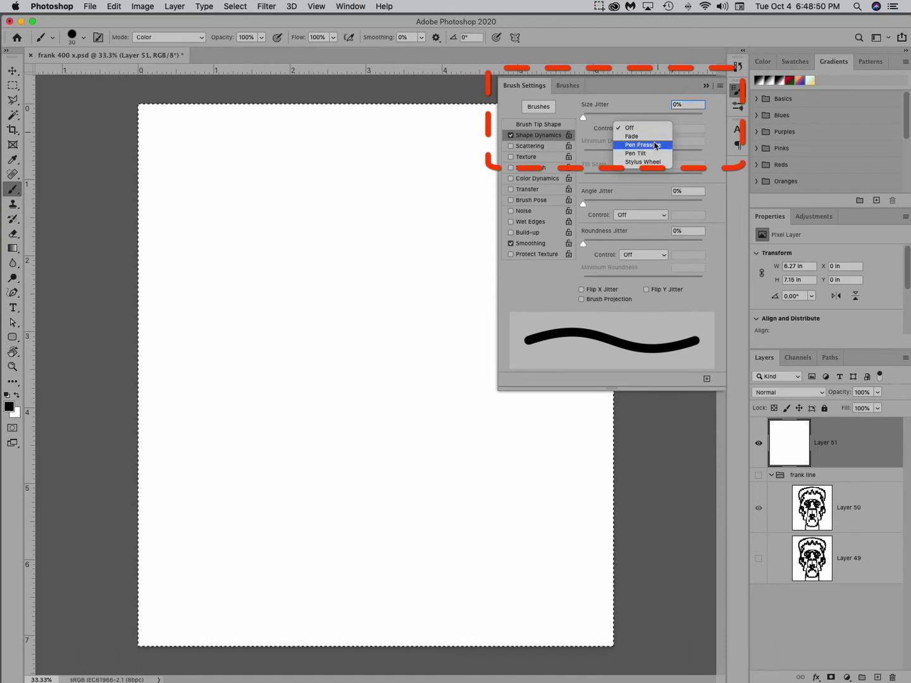
left_click(655, 145)
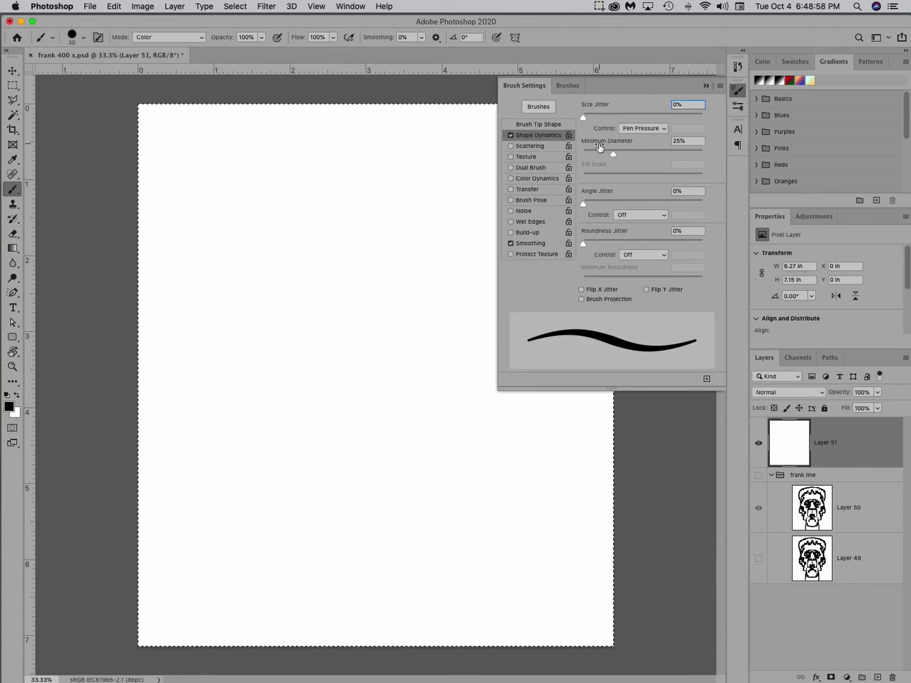
left_click_drag(614, 152, 580, 155)
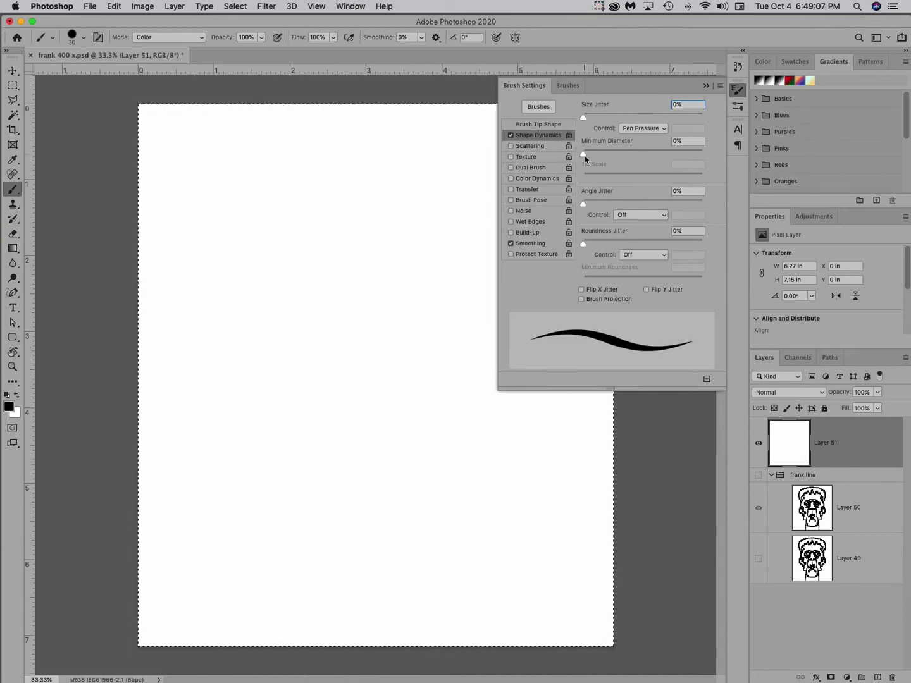
left_click_drag(583, 154, 613, 155)
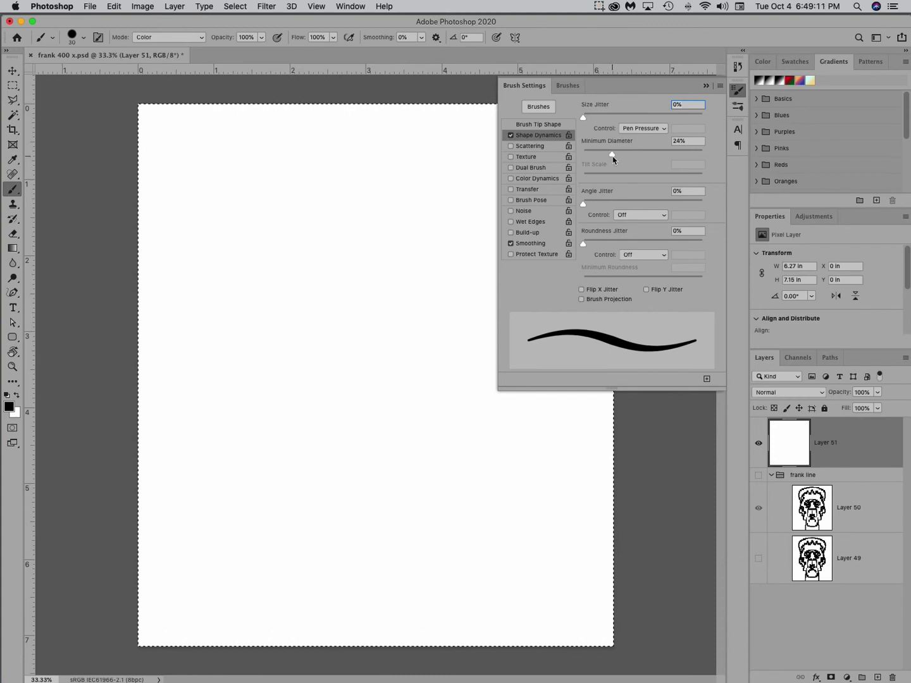
Step: Close Brush Settings and display the saved frank path outline over the canvas
left_click(739, 89)
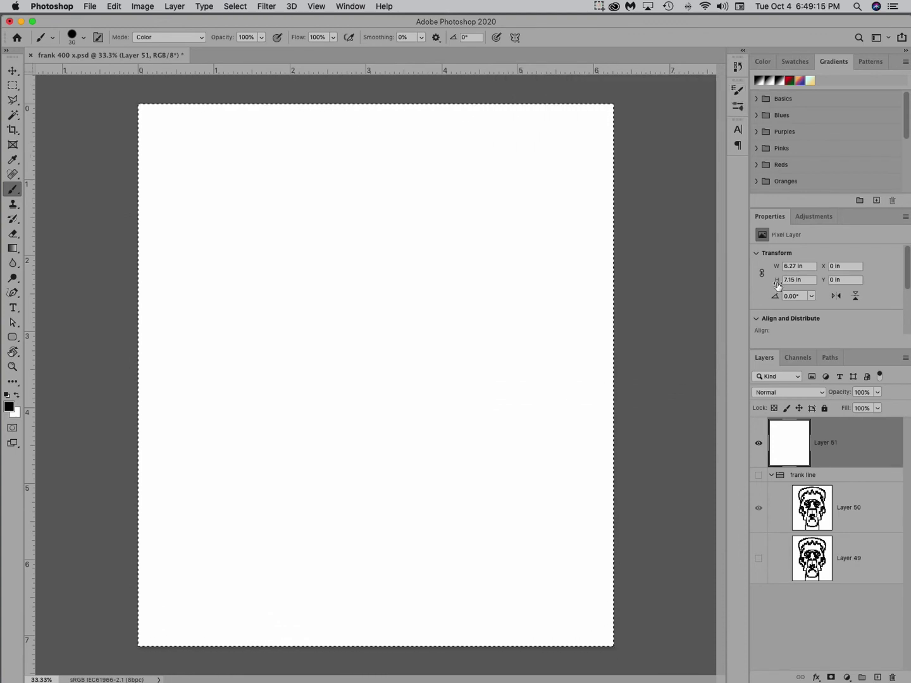
left_click(830, 357)
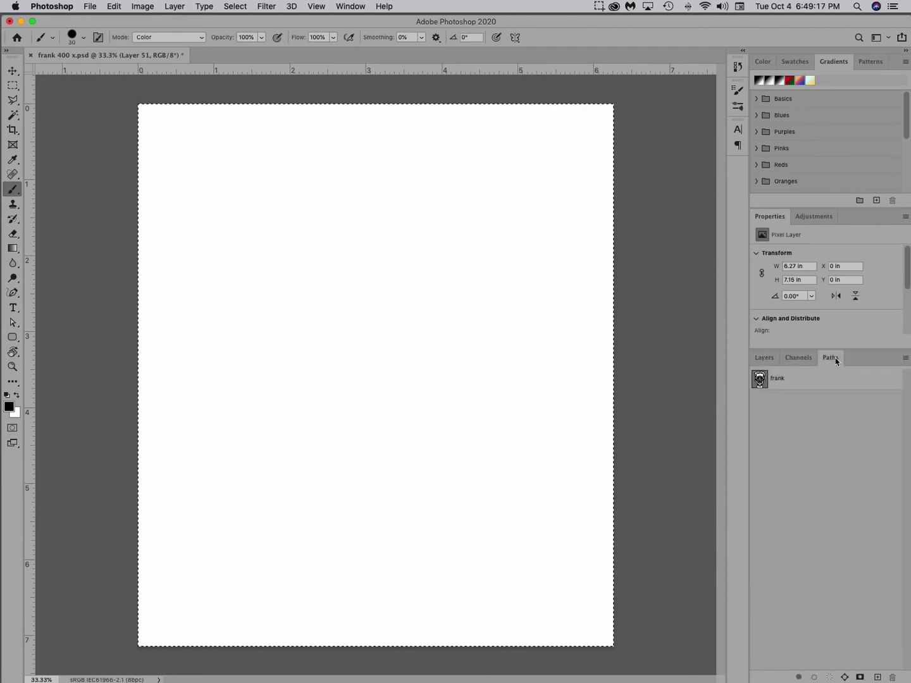
left_click(824, 382)
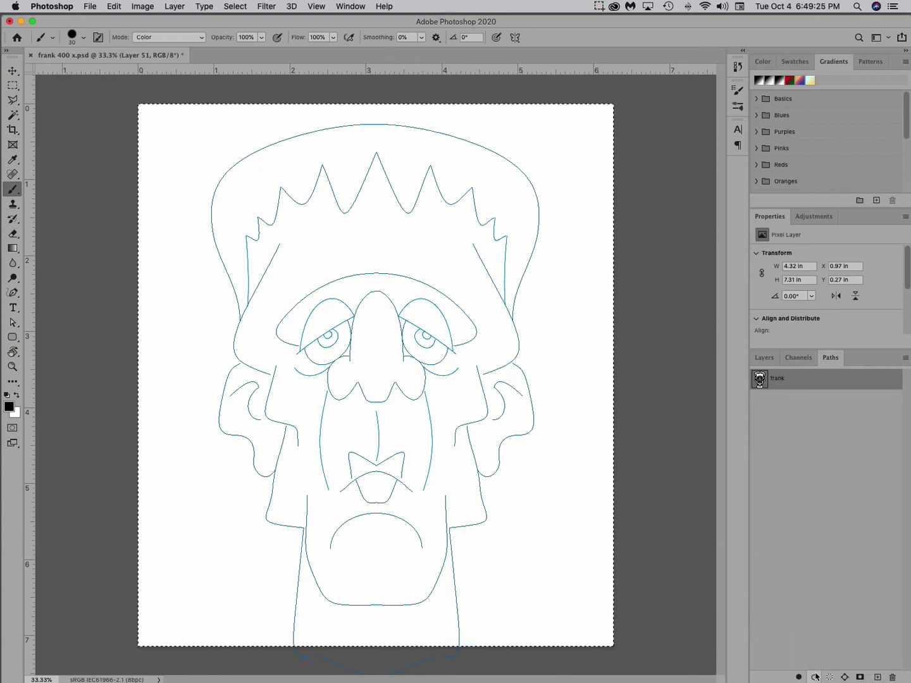
Step: Stroke the frank path with the Brush, with Simulate Pressure turned on
left_click(816, 677, "alt")
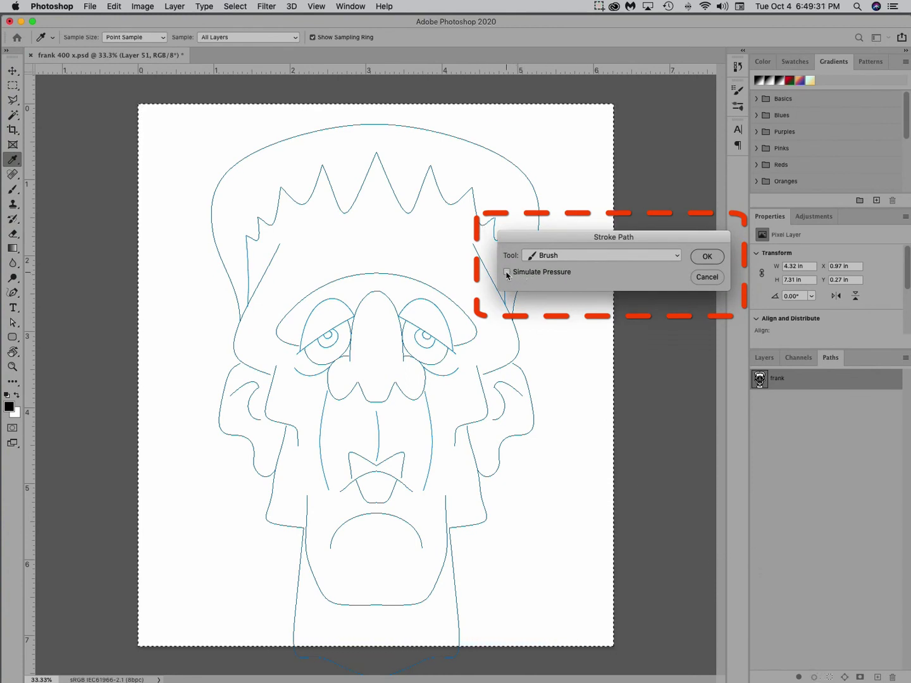
left_click(508, 273)
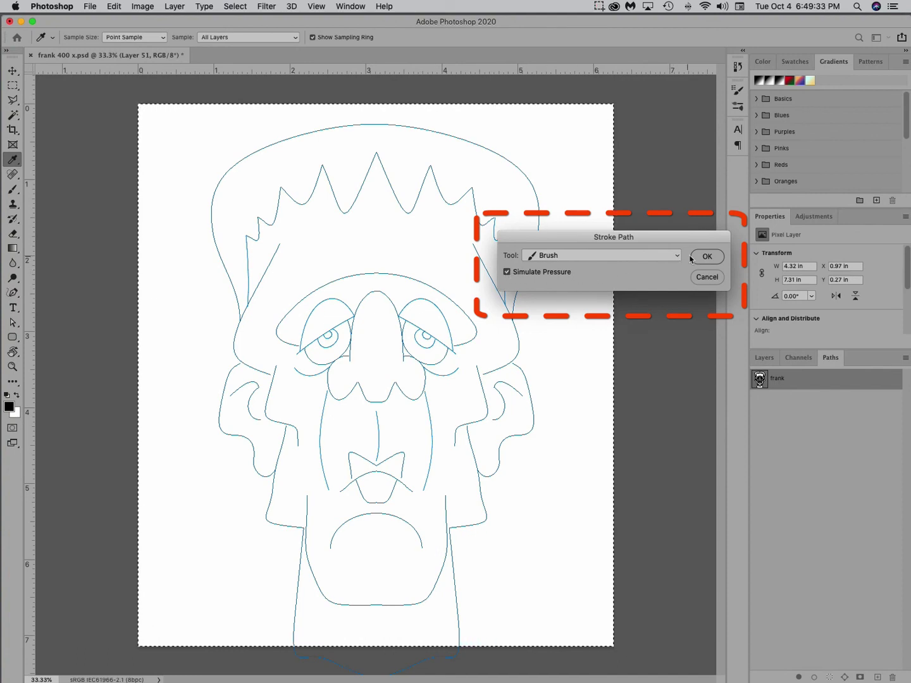